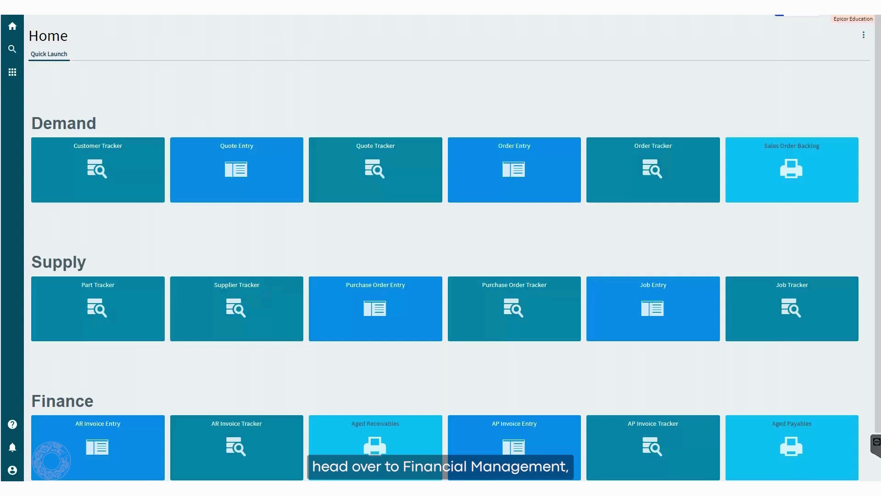
# Expand Financial Management > General Ledger > Setup in the menu and search for 'fiscal cal'
pyautogui.click(12, 72)
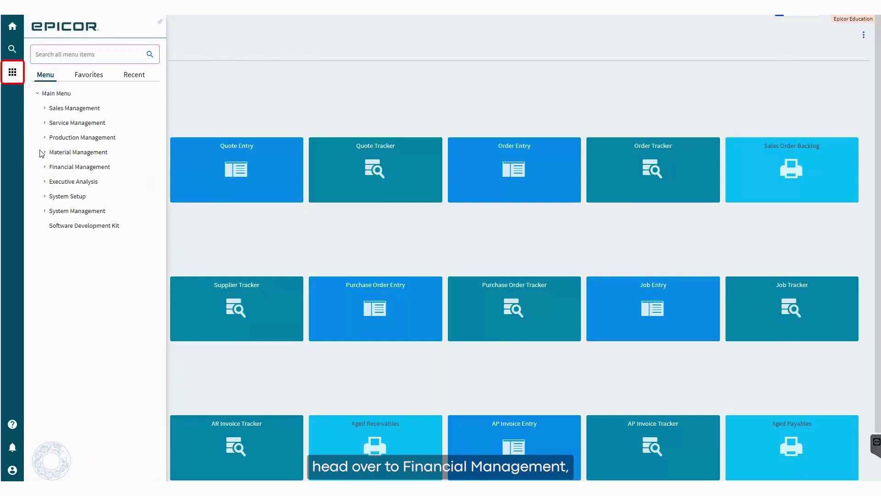
pyautogui.click(44, 167)
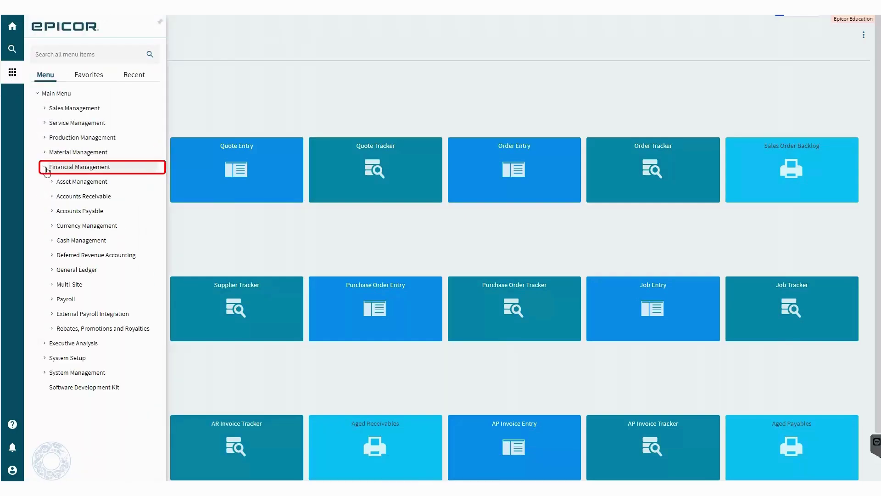
pyautogui.click(64, 271)
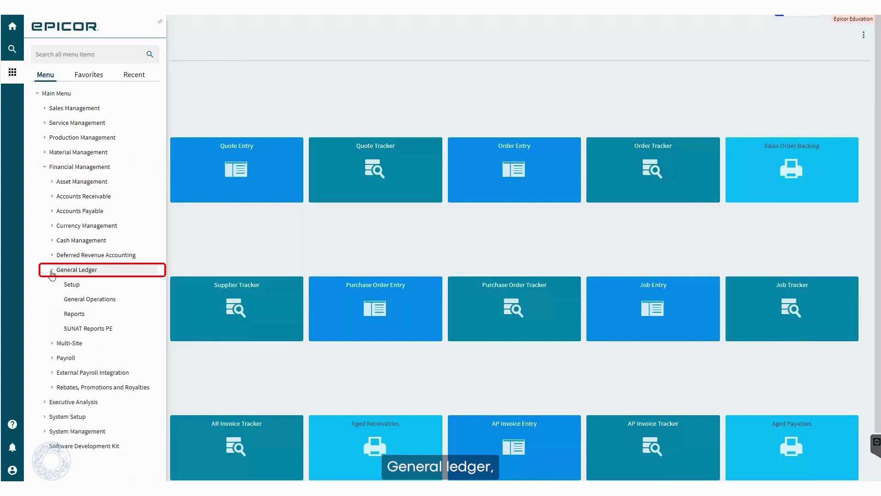
pyautogui.click(70, 285)
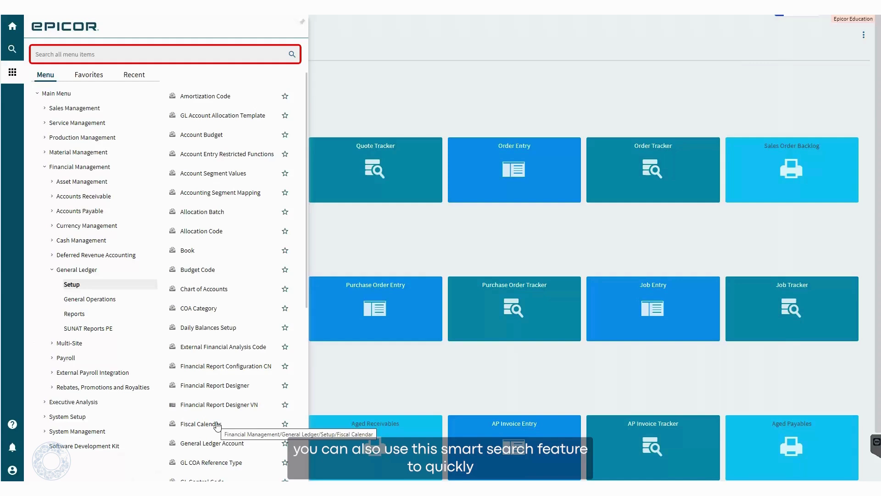
pyautogui.click(125, 58)
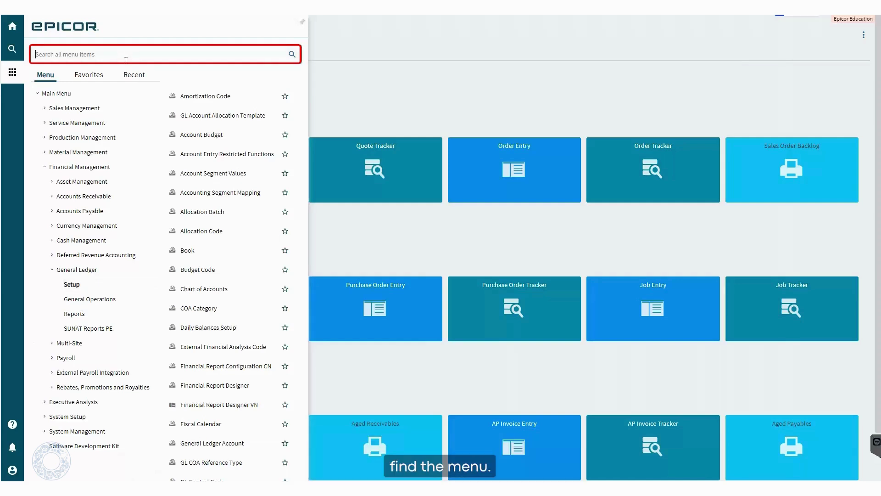
pyautogui.write('fiscal ca')
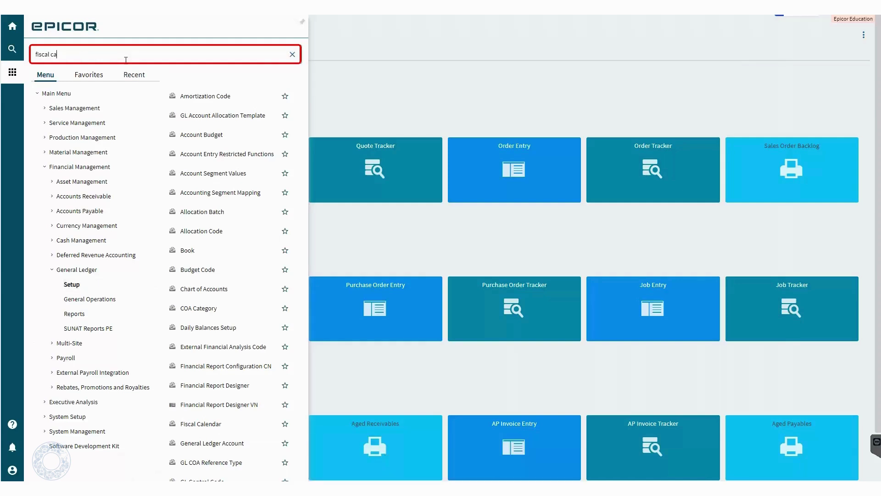
pyautogui.write('l')
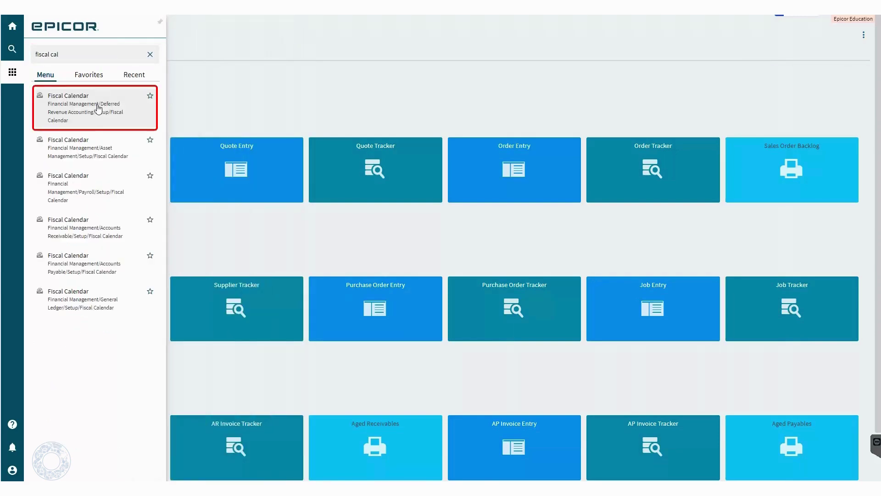
# Launch Fiscal Calendar Maintenance, close DevTools, and open the Main calendar record
pyautogui.click(98, 108)
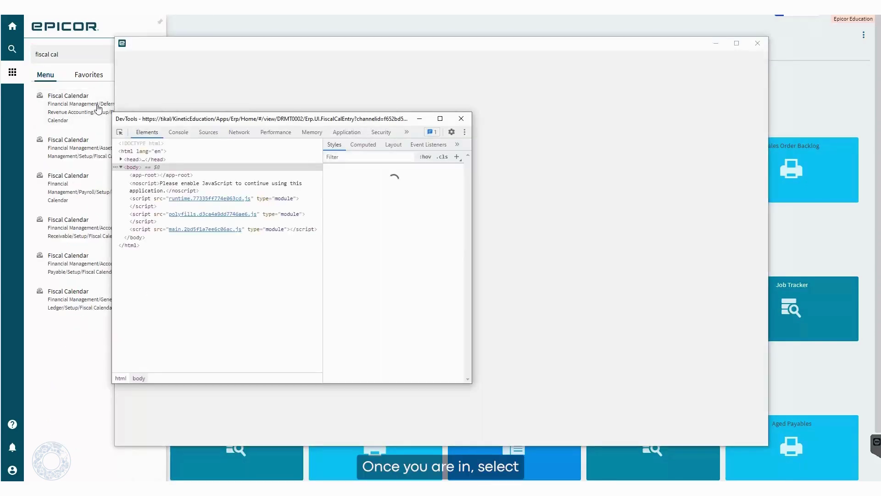
pyautogui.click(419, 119)
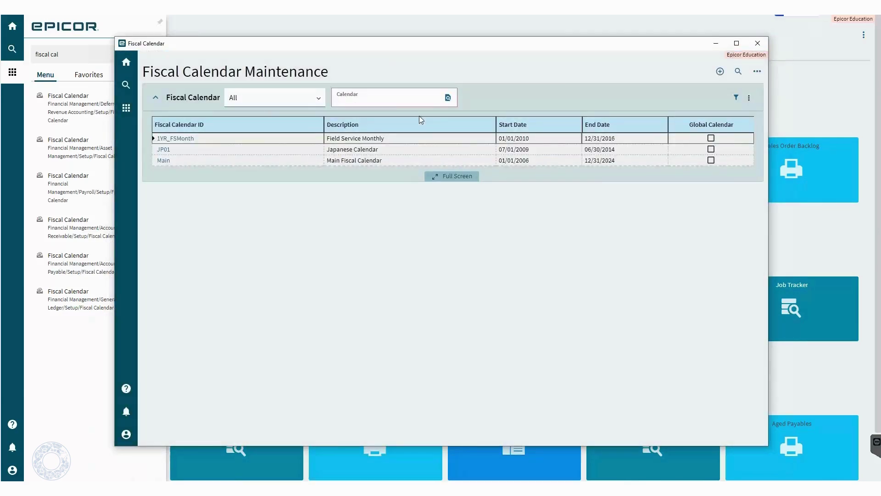
pyautogui.click(163, 160)
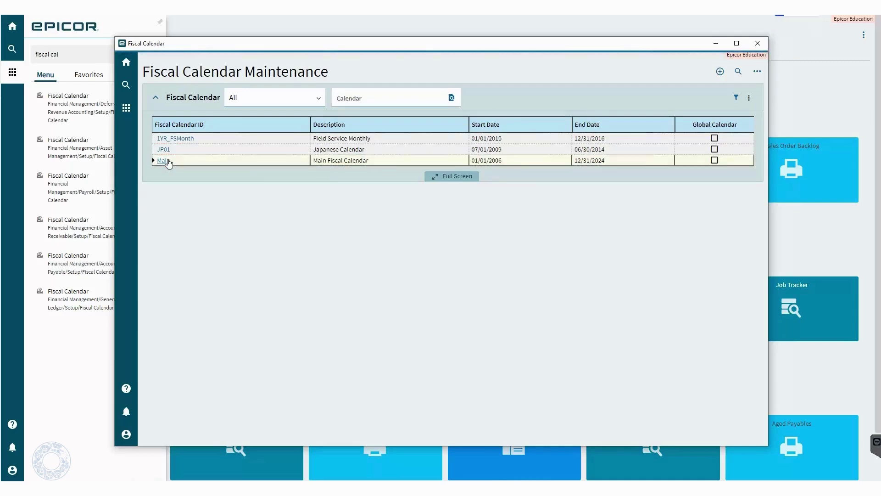
pyautogui.click(163, 161)
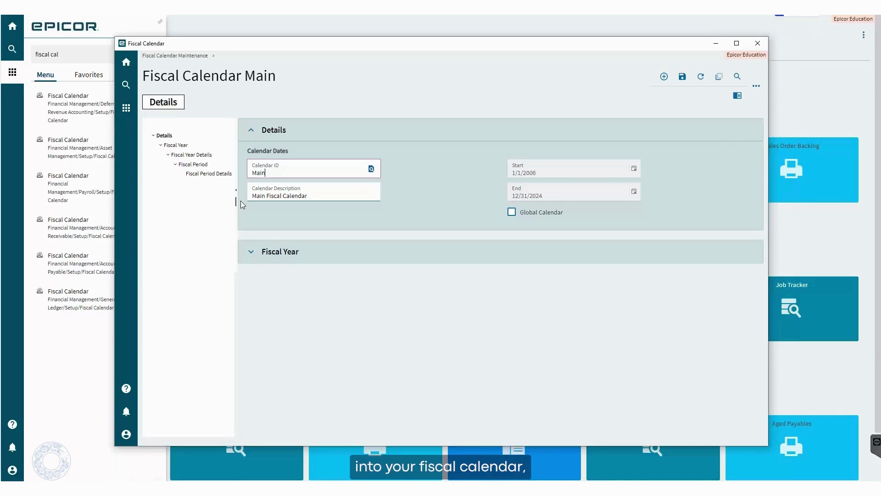
# Expand the Fiscal Year list and add a new 2025 fiscal year row
pyautogui.click(251, 252)
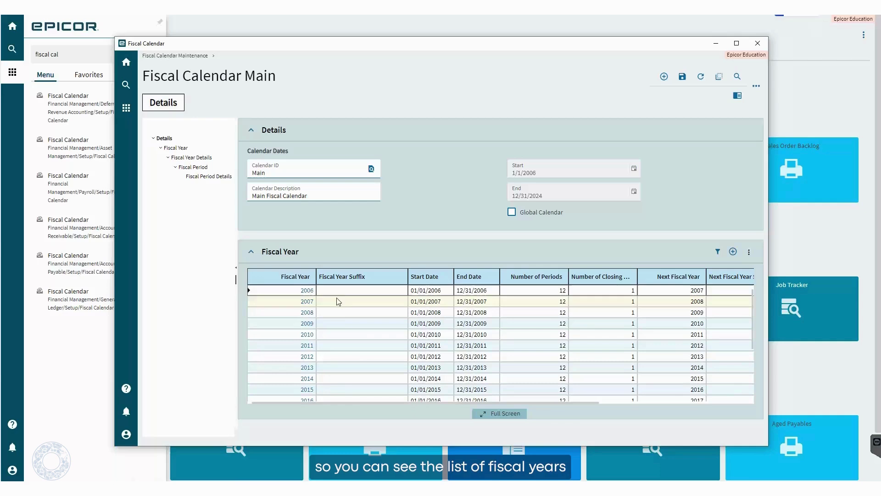
pyautogui.scroll(-5, 344, 321)
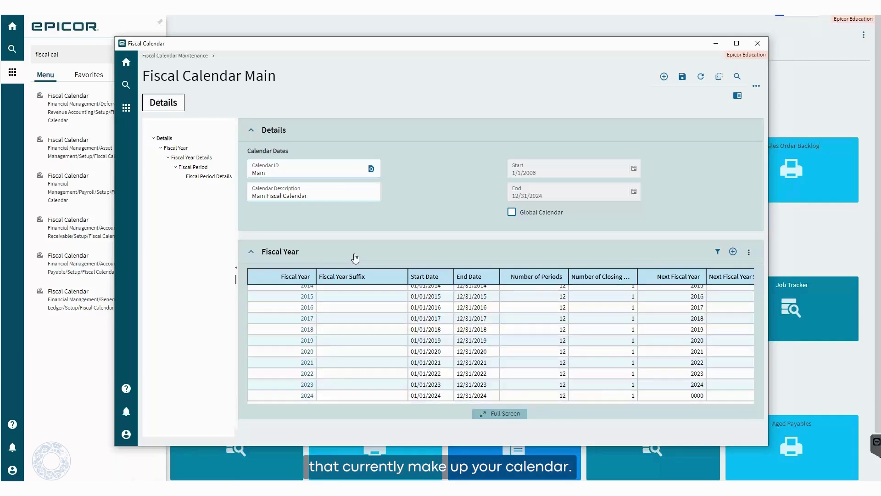
pyautogui.click(335, 351)
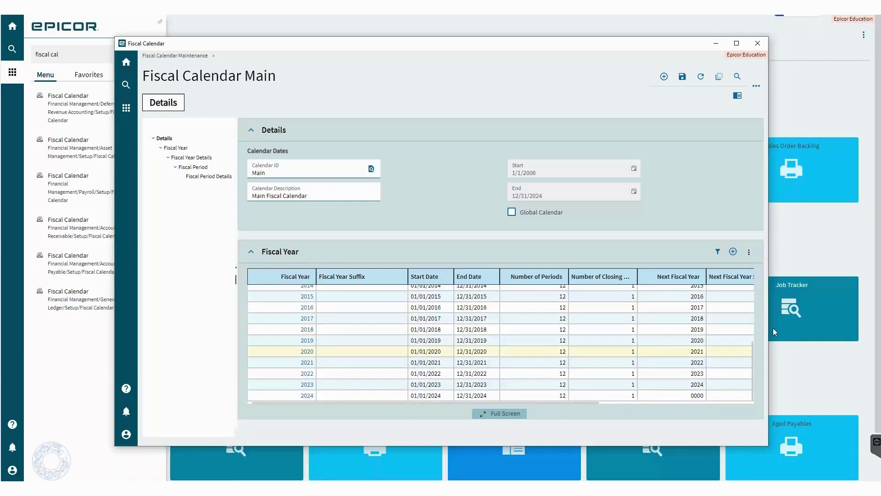
pyautogui.click(733, 252)
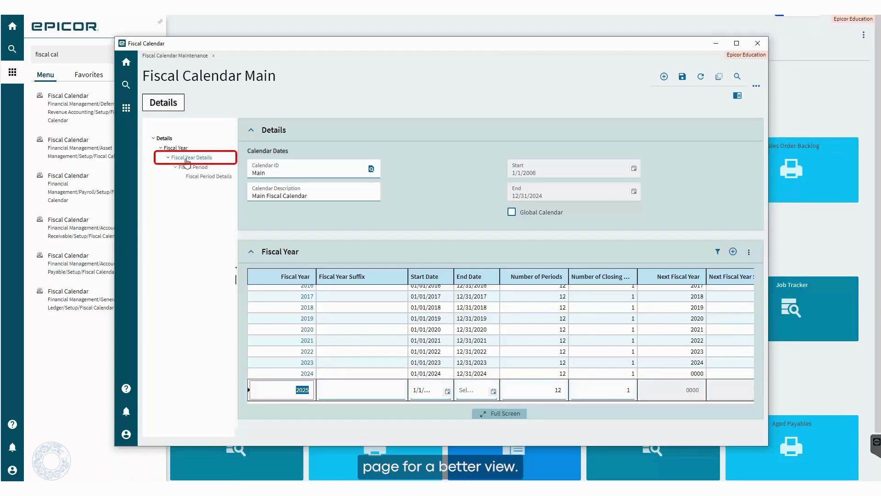
# Set the 2025 fiscal year's end date to 12/31/2025 and confirm 12 periods
pyautogui.click(187, 159)
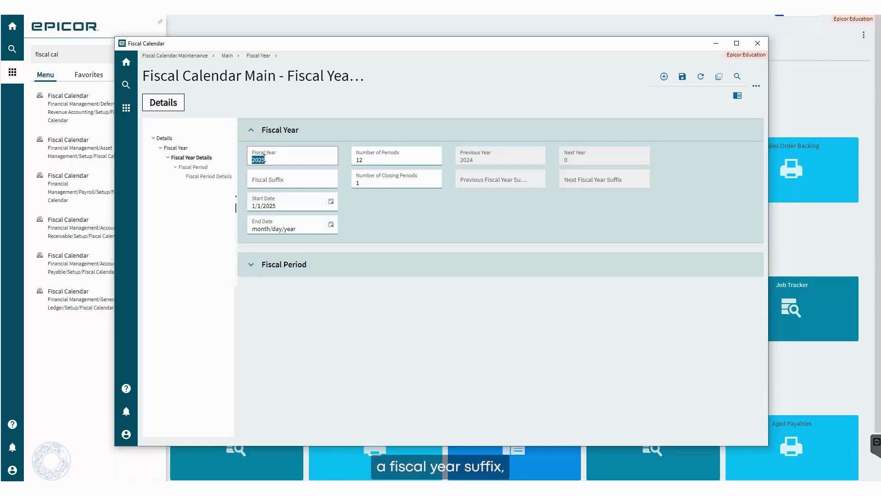
pyautogui.click(273, 183)
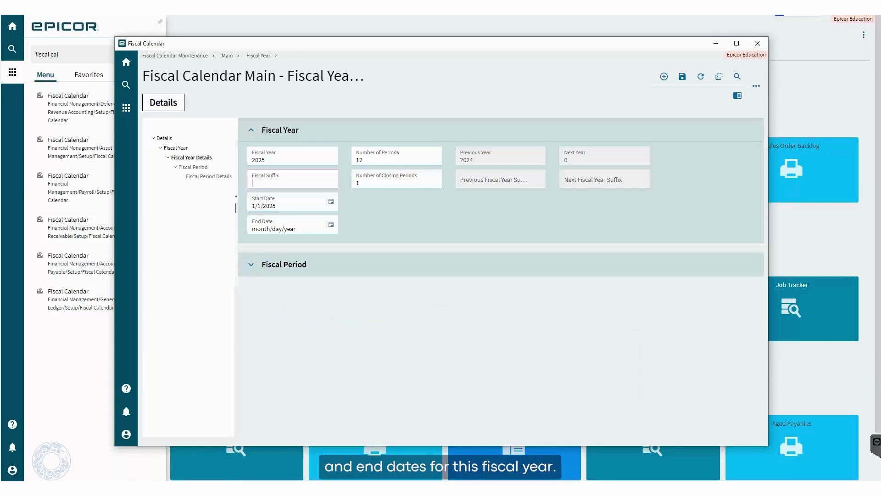
pyautogui.click(253, 228)
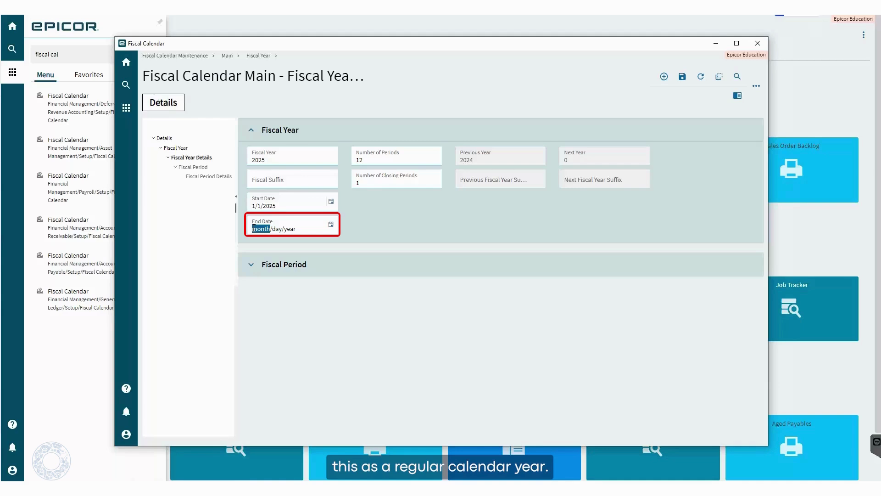
pyautogui.write('12/')
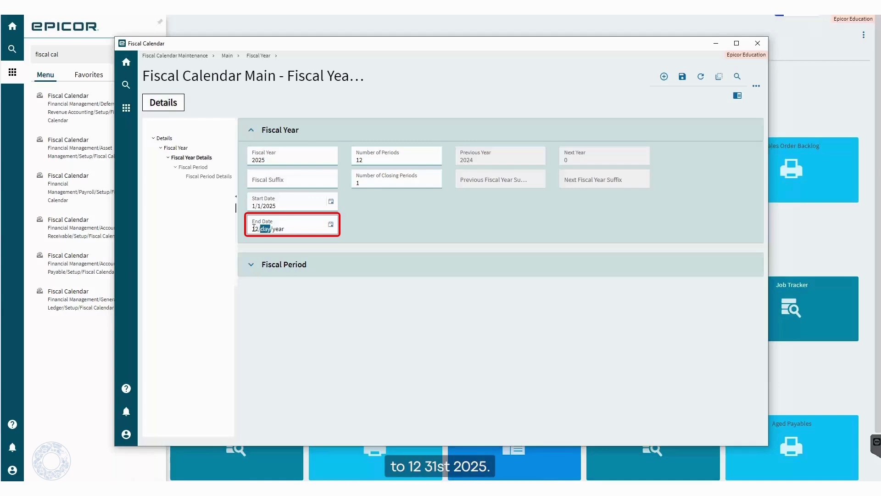
pyautogui.write('31/2025')
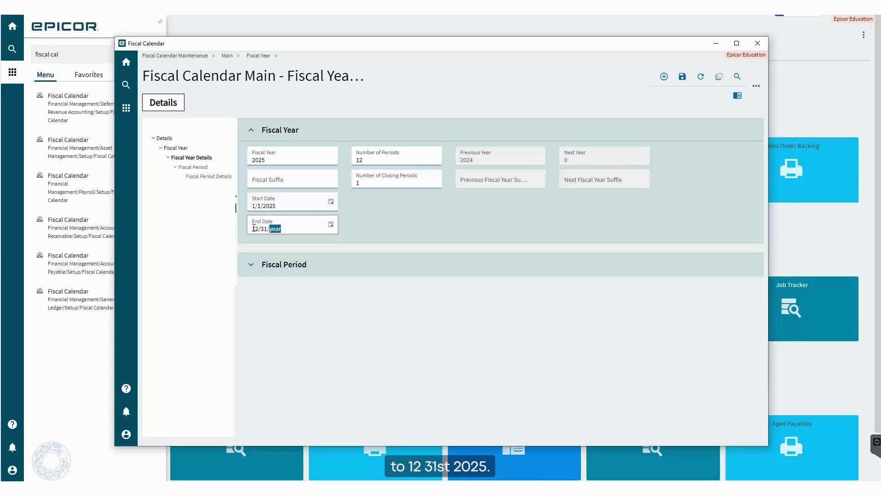
pyautogui.click(377, 161)
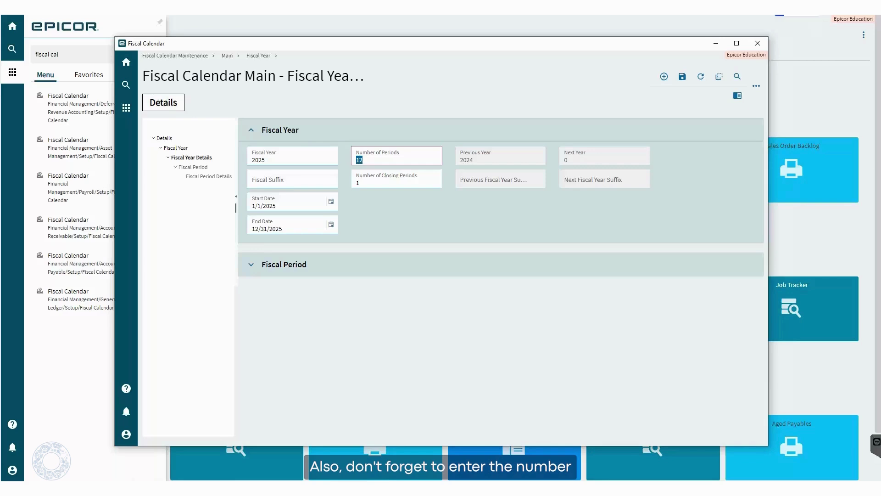
# Confirm 1 closing period, then save the 2025 year, accepting the GL books warning
pyautogui.click(388, 181)
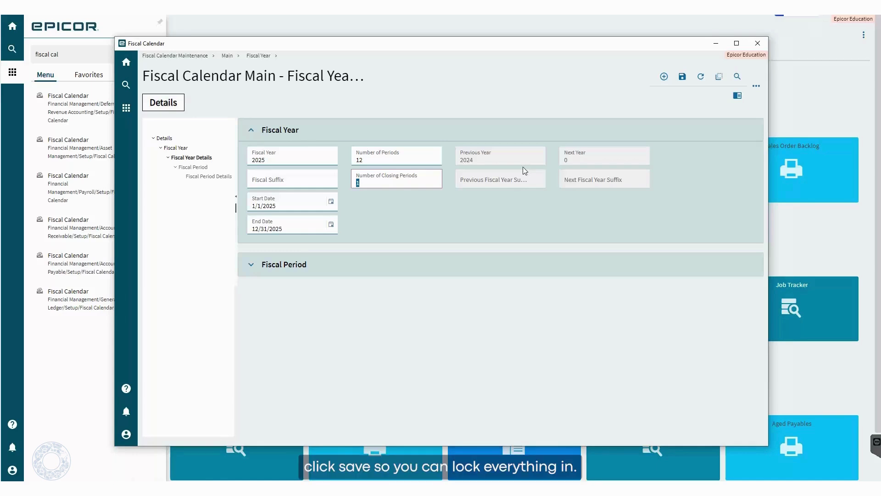
pyautogui.click(683, 76)
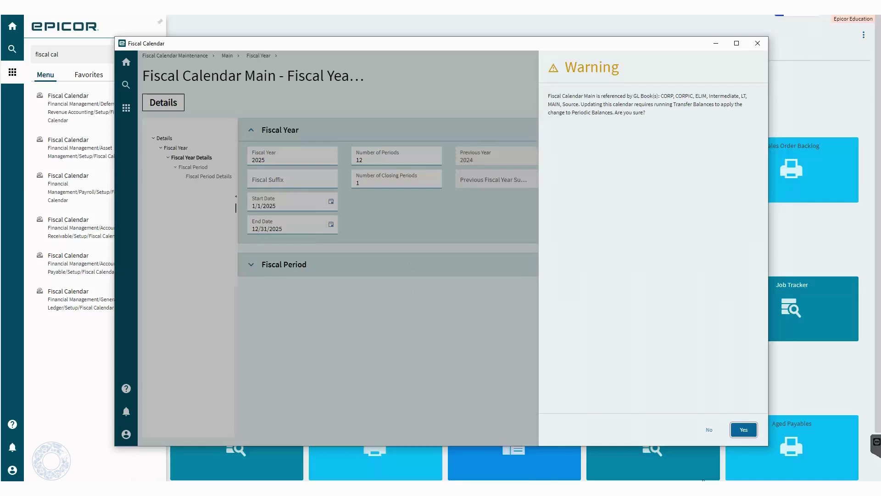
pyautogui.click(745, 430)
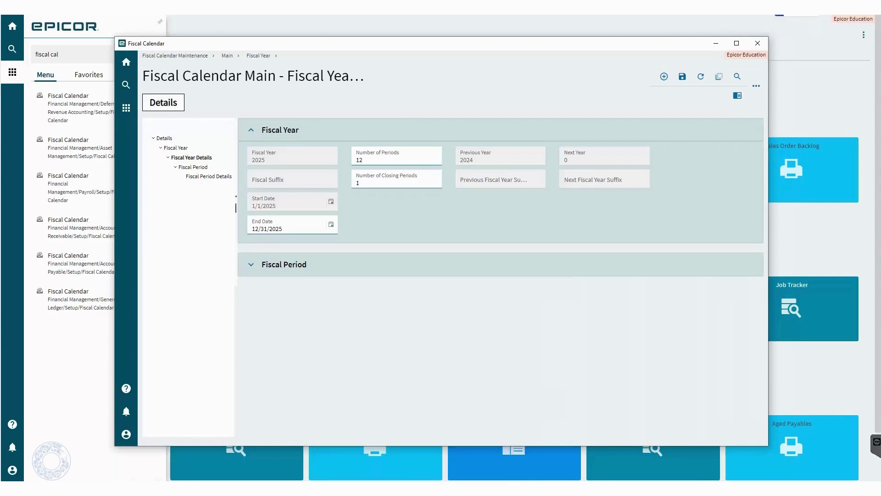
# Generate periods for 2025 with Period Duration 1 and Duration Type Month(s)
pyautogui.click(754, 89)
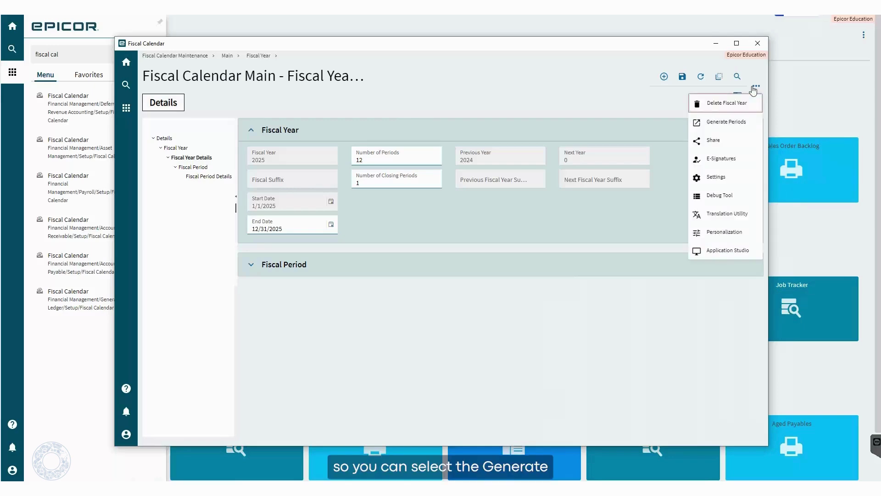
pyautogui.click(738, 122)
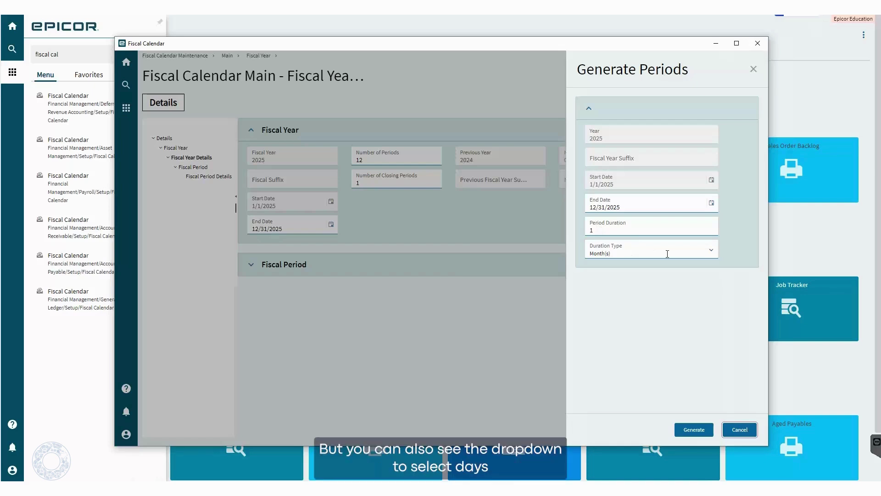
pyautogui.click(711, 249)
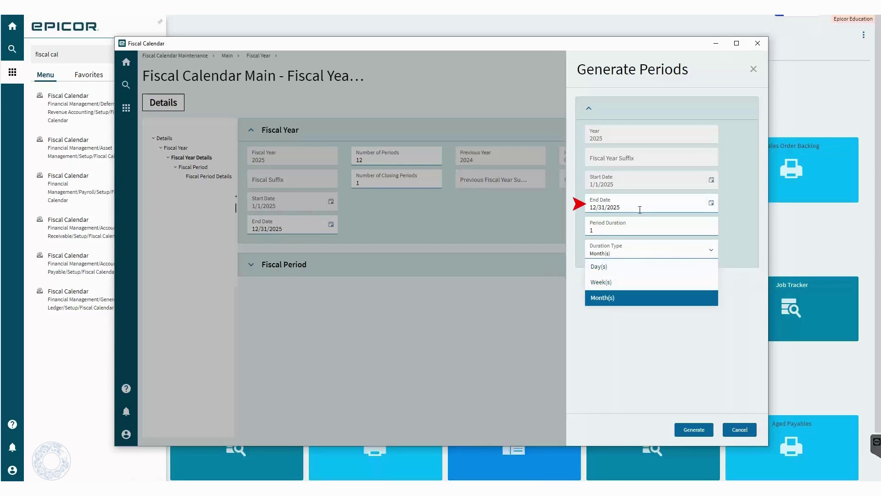
pyautogui.click(652, 297)
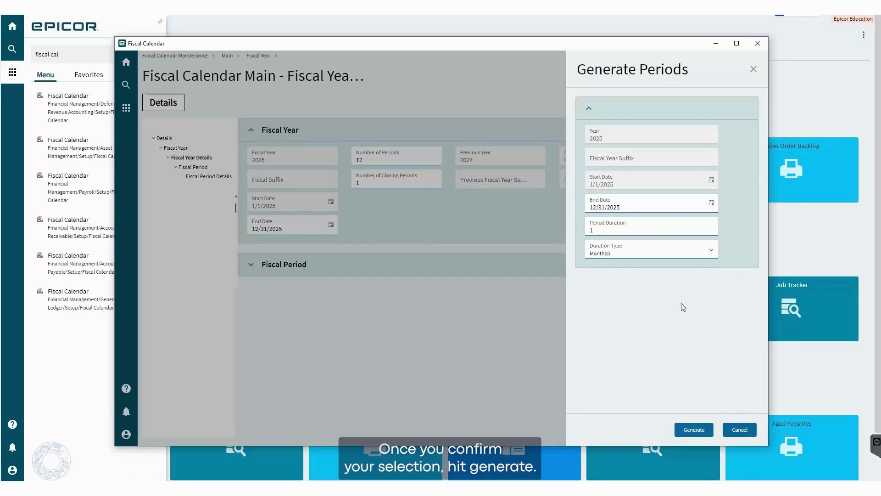
pyautogui.click(694, 429)
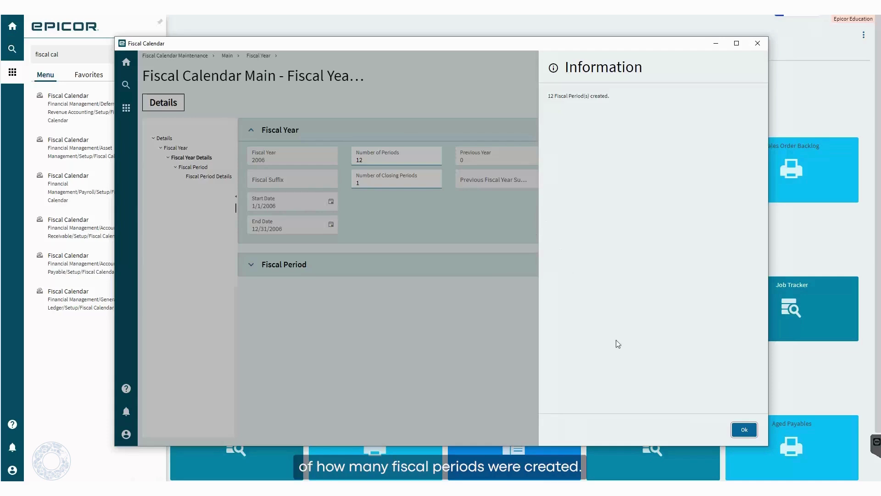
# Dismiss the periods-created message, review the Fiscal Period grid, and add a period 13 row
pyautogui.click(744, 430)
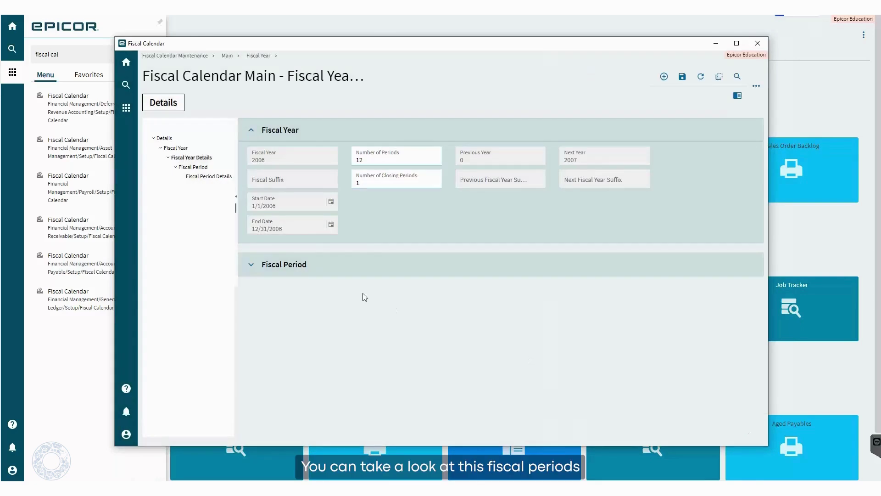
pyautogui.click(252, 265)
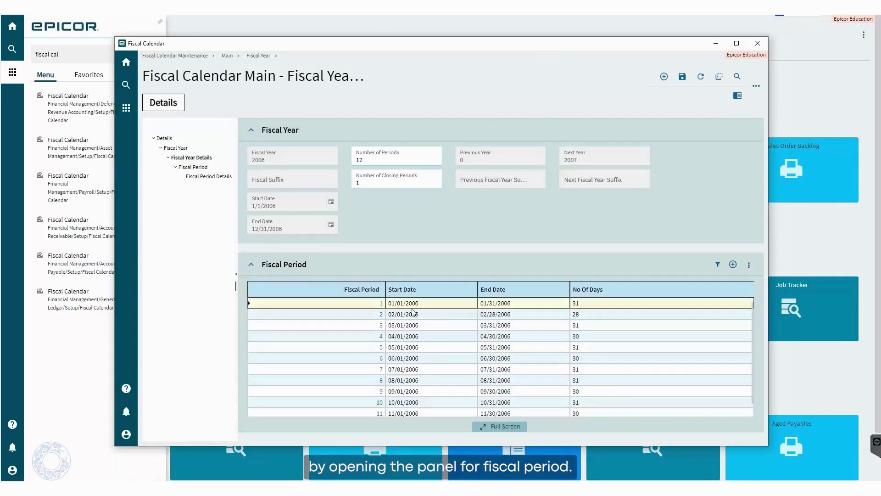
pyautogui.scroll(-1, 423, 315)
pyautogui.scroll(1, 425, 322)
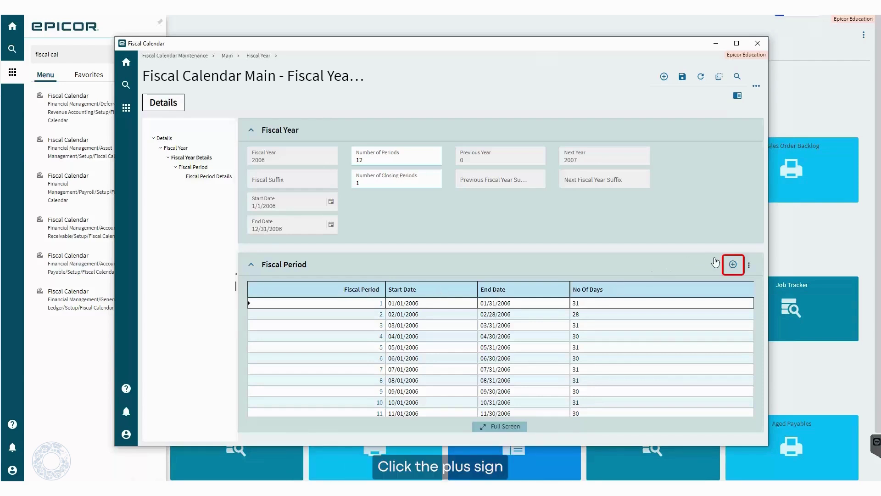
pyautogui.click(733, 265)
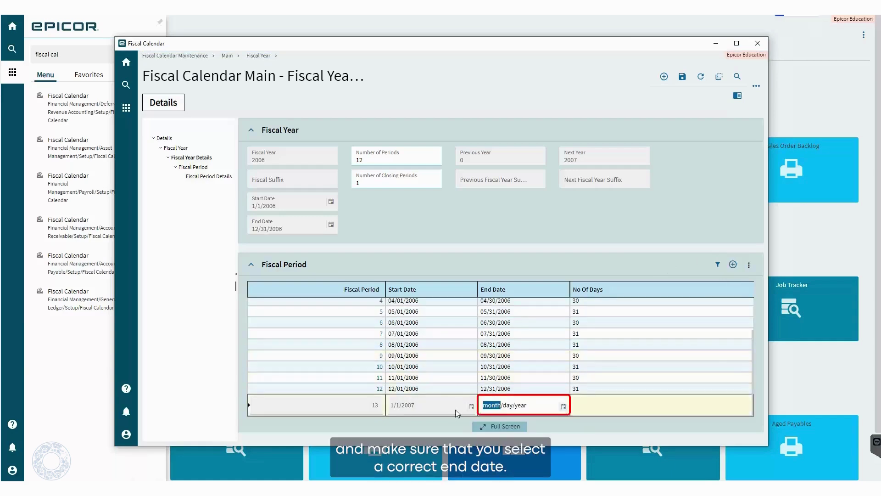
pyautogui.click(760, 268)
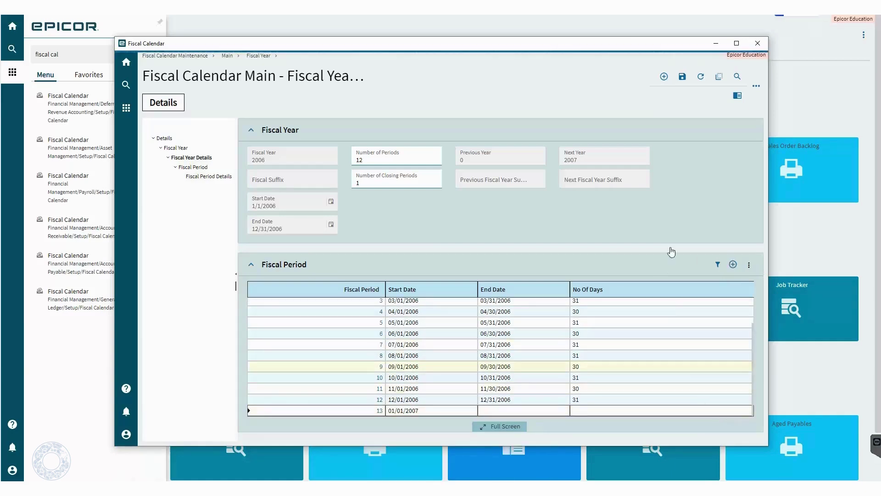